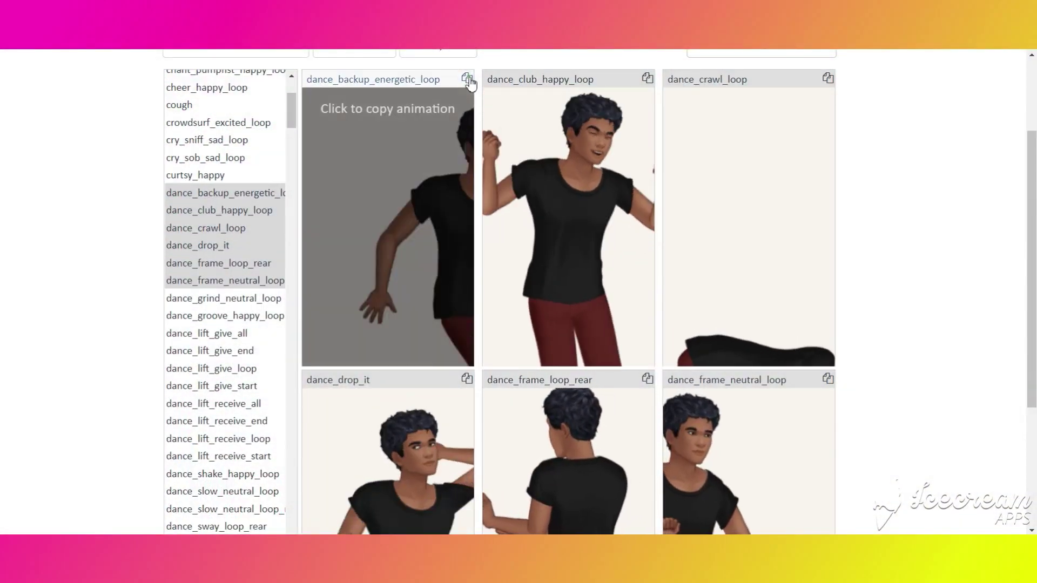
Step: Copy the dance_backup_energetic_loop animation name from the Art Catalog
{"action": "left_click", "coordinate": [468, 80]}
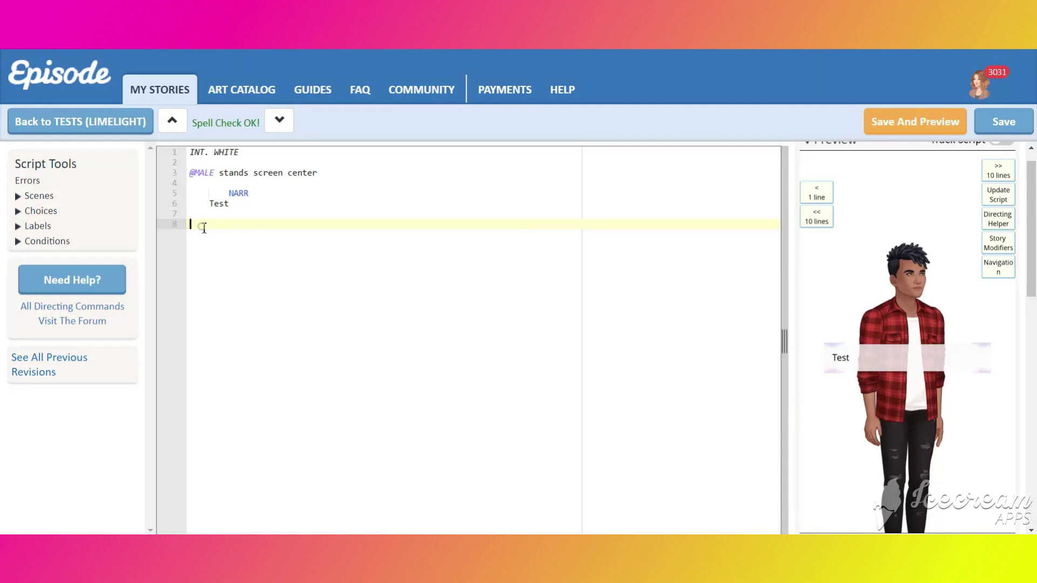
{"action": "left_click", "coordinate": [203, 228]}
{"action": "type", "text": "ALE is"}
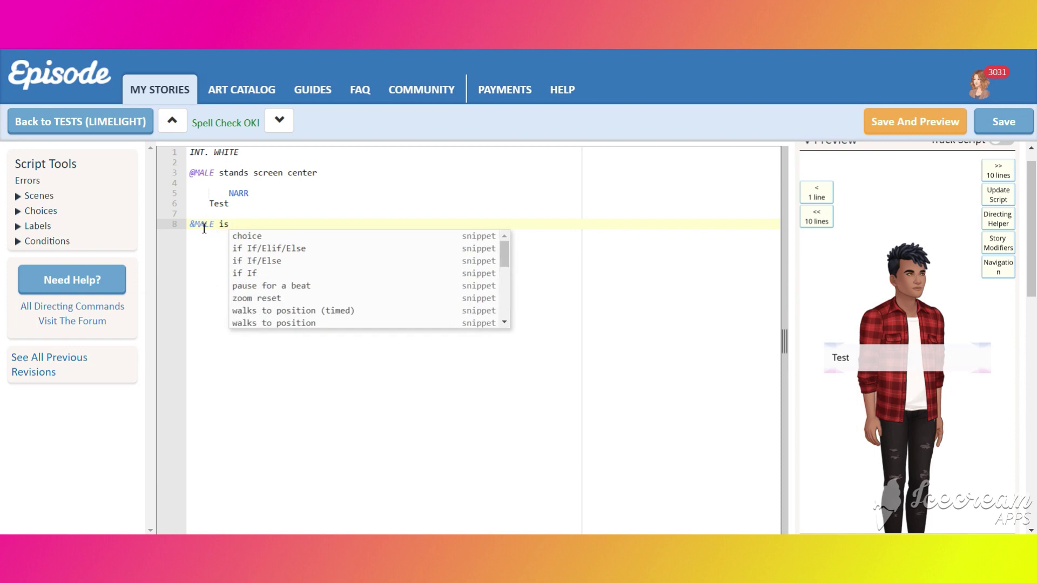
{"action": "key", "text": "ctrl+v"}
{"action": "key", "text": "Return"}
{"action": "type", "text": "@"}
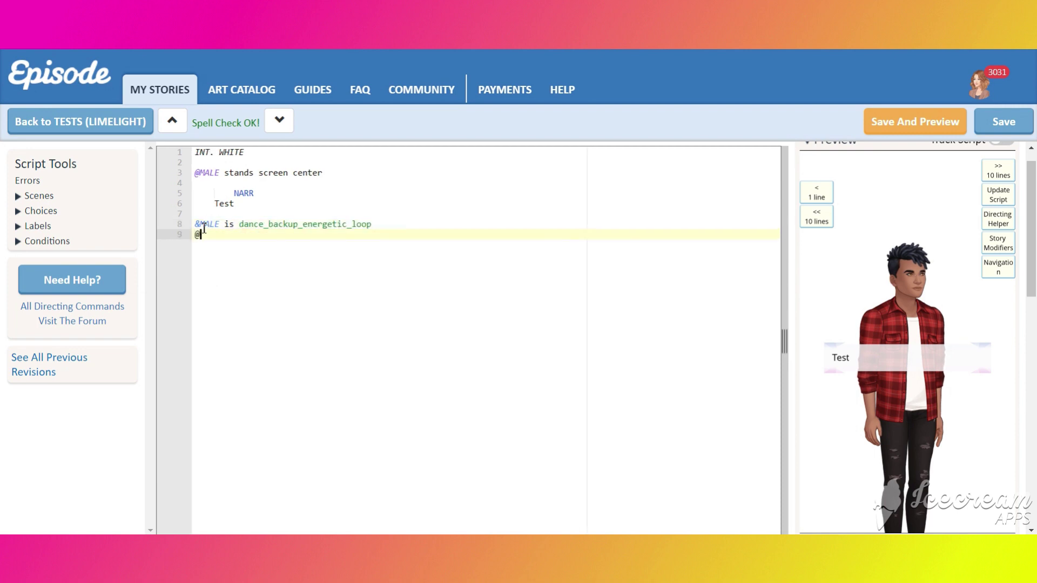
{"action": "type", "text": "pause for"}
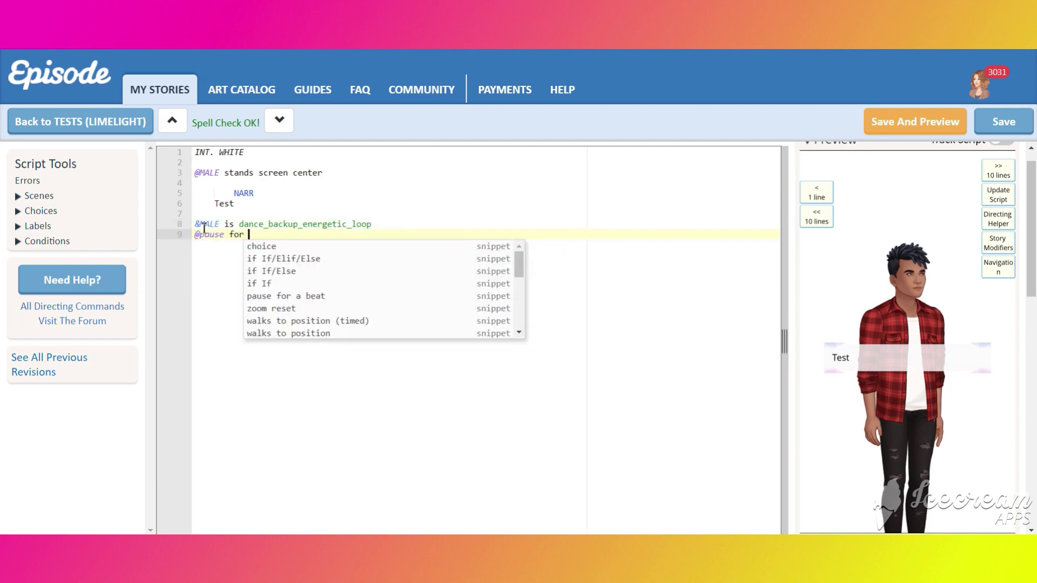
{"action": "type", "text": " 0.7"}
{"action": "key", "text": "Return"}
{"action": "key", "text": "Return"}
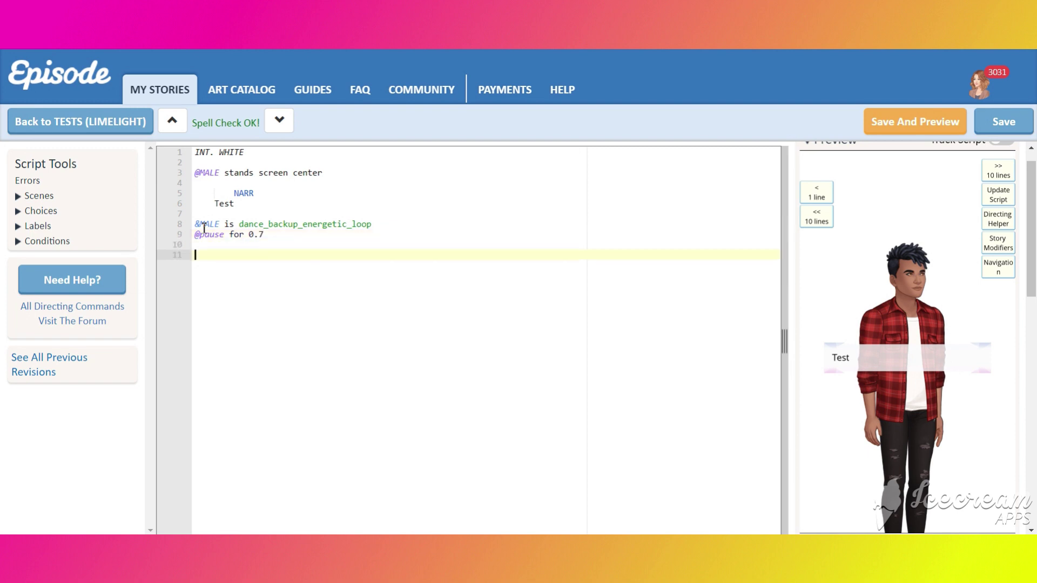
{"action": "key", "text": "Tab"}
{"action": "key", "text": "Tab"}
{"action": "type", "text": "ARR"}
{"action": "key", "text": "Return"}
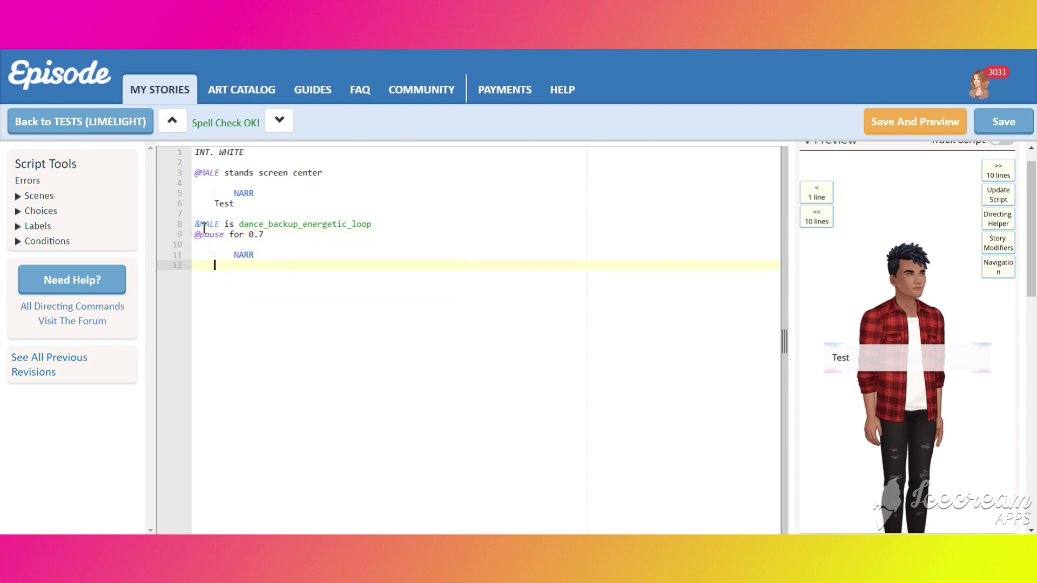
{"action": "type", "text": "Test"}
{"action": "key", "text": "Return"}
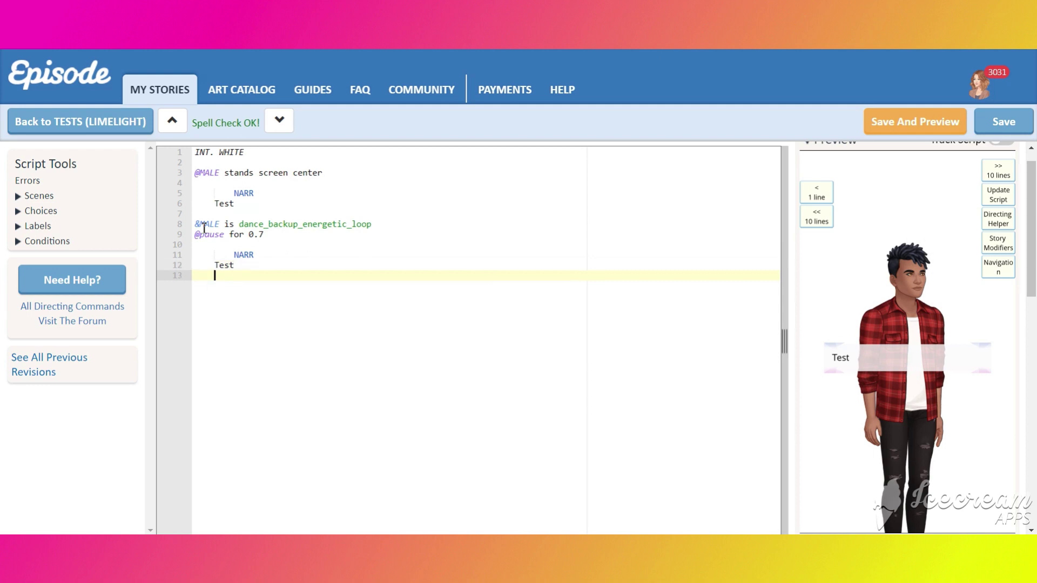
{"action": "left_click", "coordinate": [298, 233]}
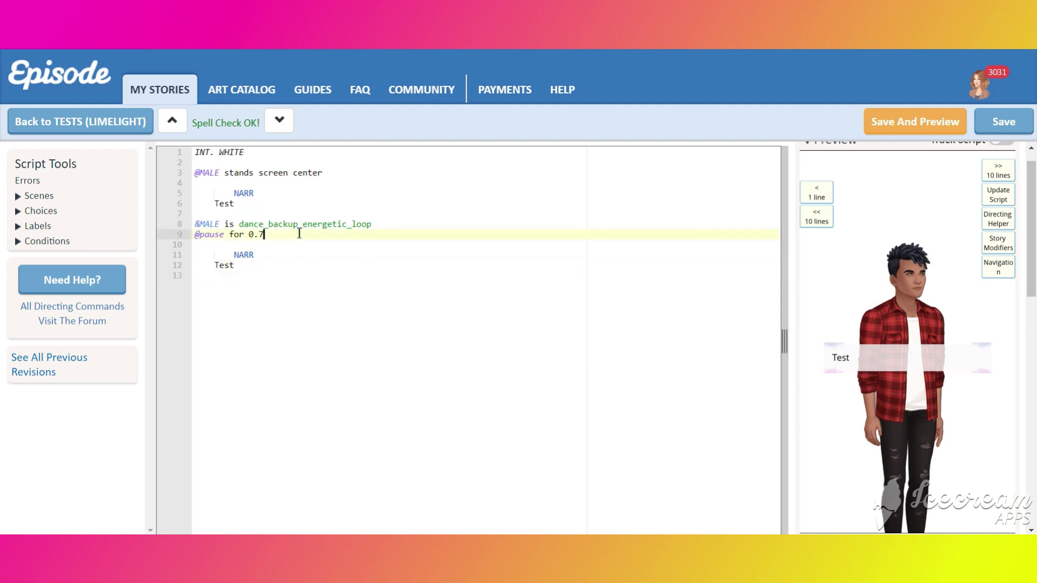
{"action": "key", "text": "Return"}
{"action": "key", "text": "Return"}
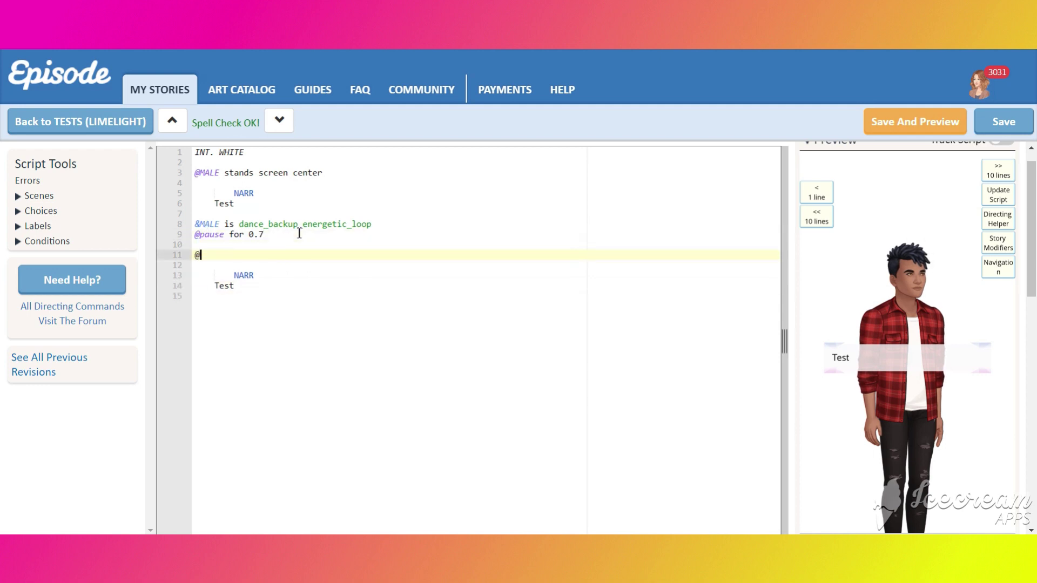
{"action": "type", "text": "ALE is "}
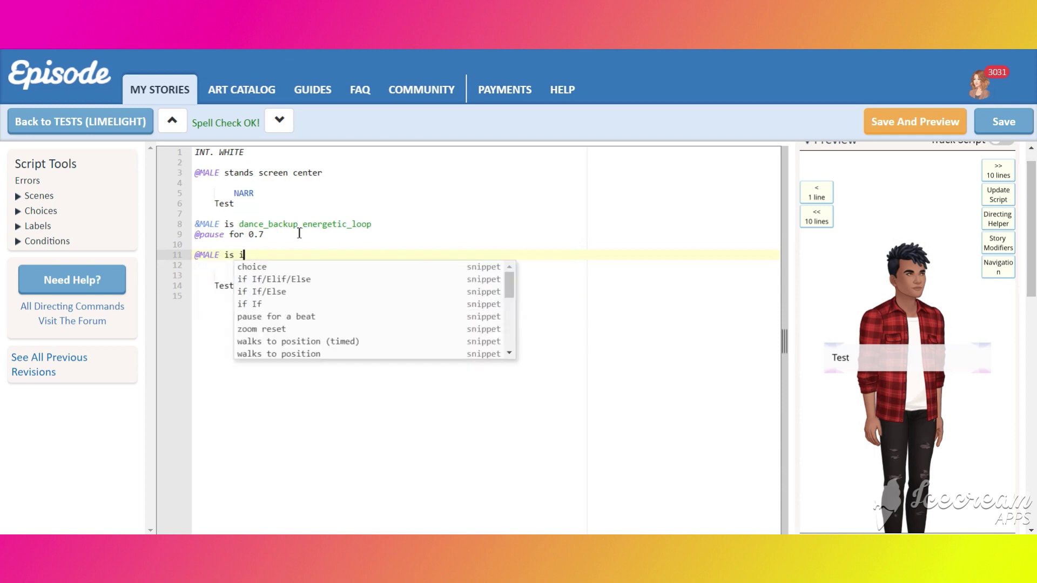
{"action": "type", "text": "idle"}
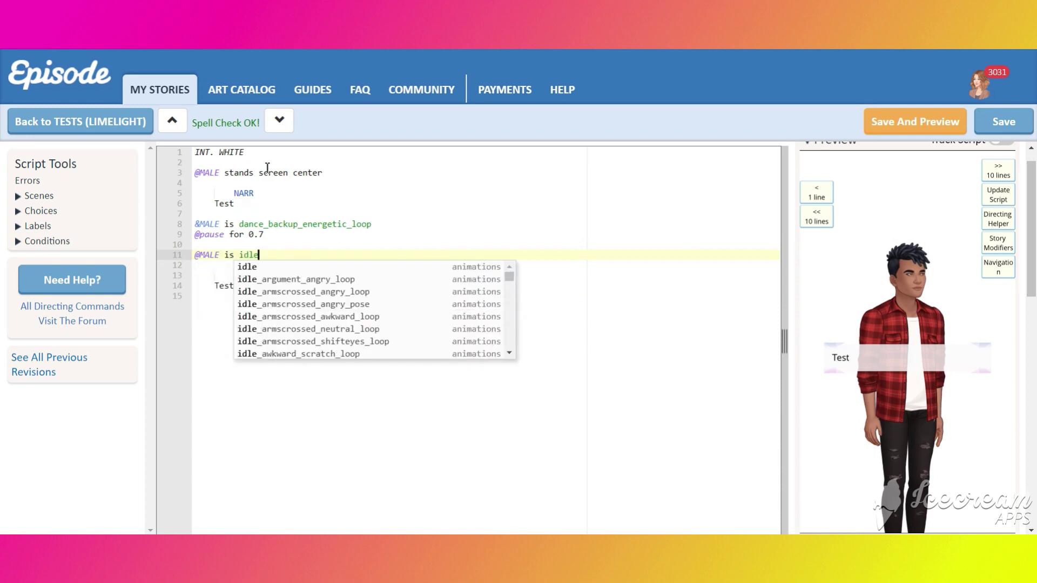
Step: Save and preview the script, advancing past the Test narration to see MALE dance then idle
{"action": "left_click", "coordinate": [196, 152]}
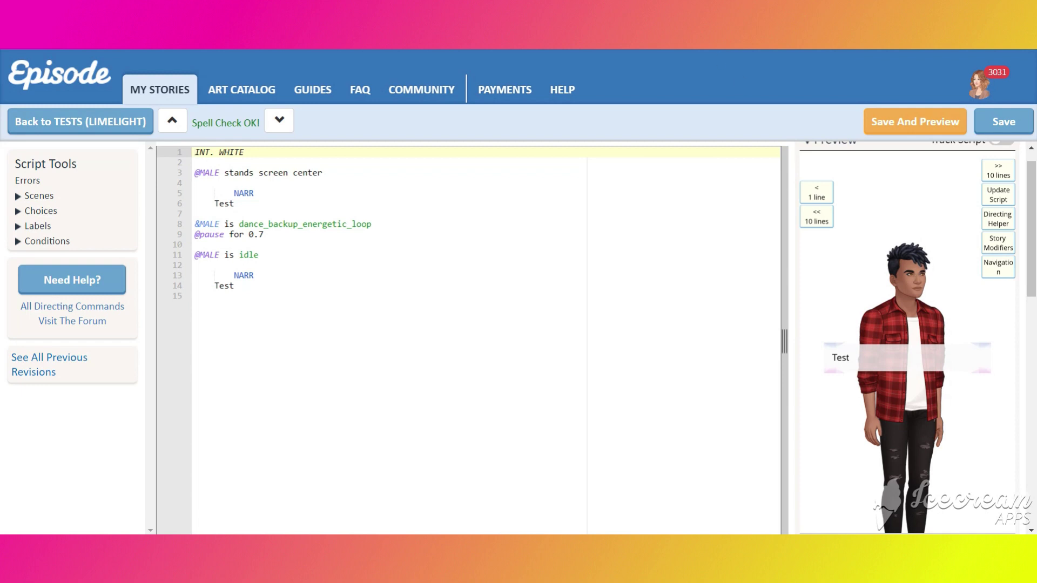
{"action": "key", "text": "ctrl+s"}
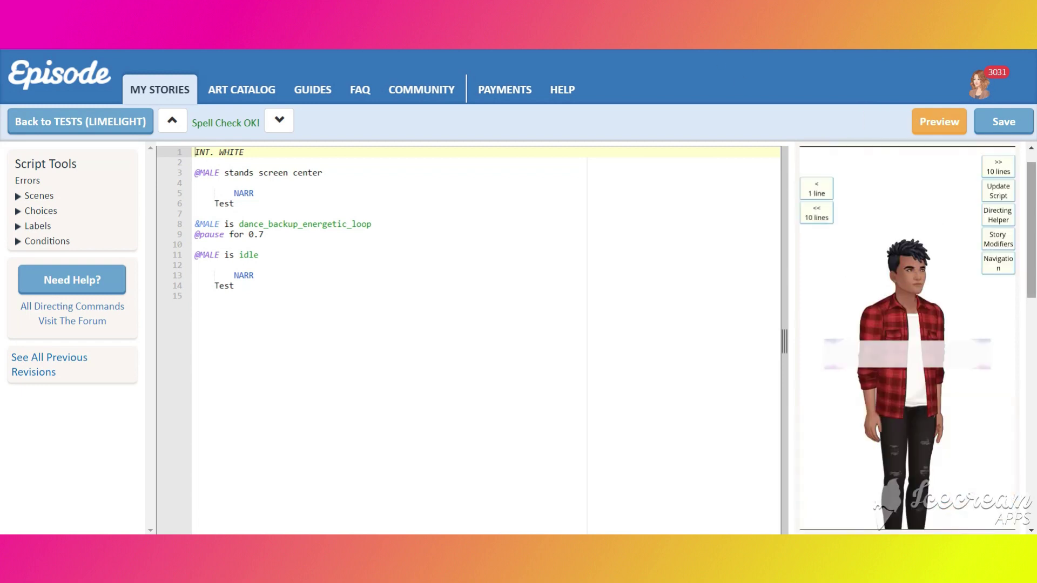
{"action": "left_click", "coordinate": [951, 260]}
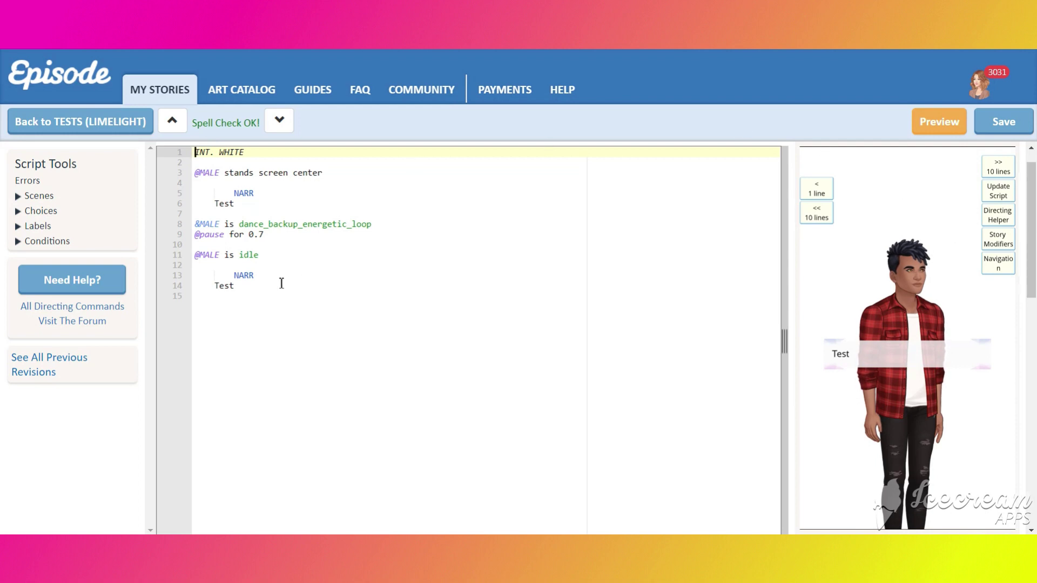
{"action": "left_click", "coordinate": [280, 282]}
{"action": "key", "text": "Return"}
{"action": "key", "text": "Return"}
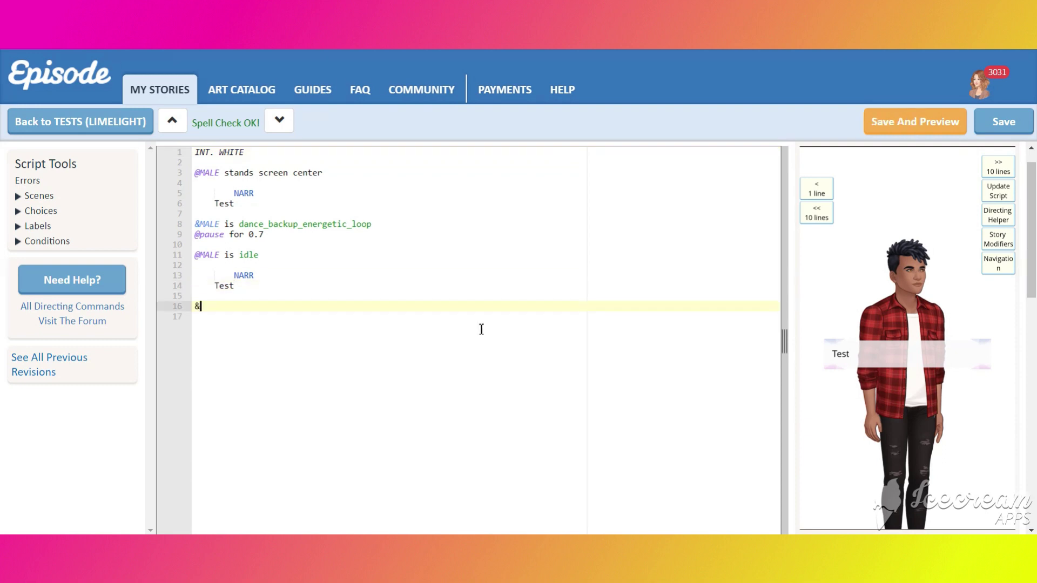
{"action": "type", "text": "MALE is tran"}
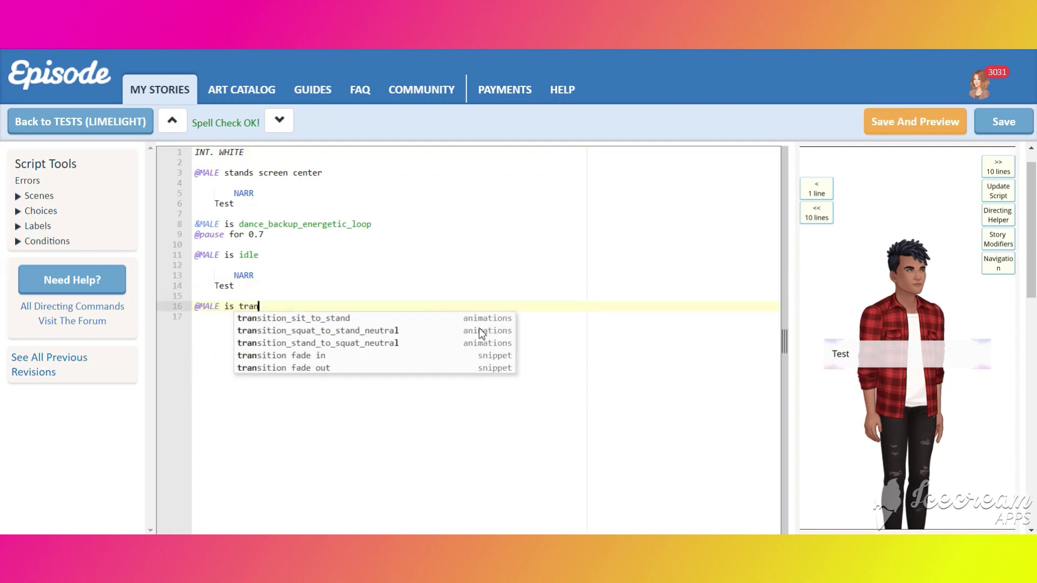
{"action": "key", "text": "Return"}
{"action": "key", "text": "Return"}
{"action": "type", "text": "@MALE"}
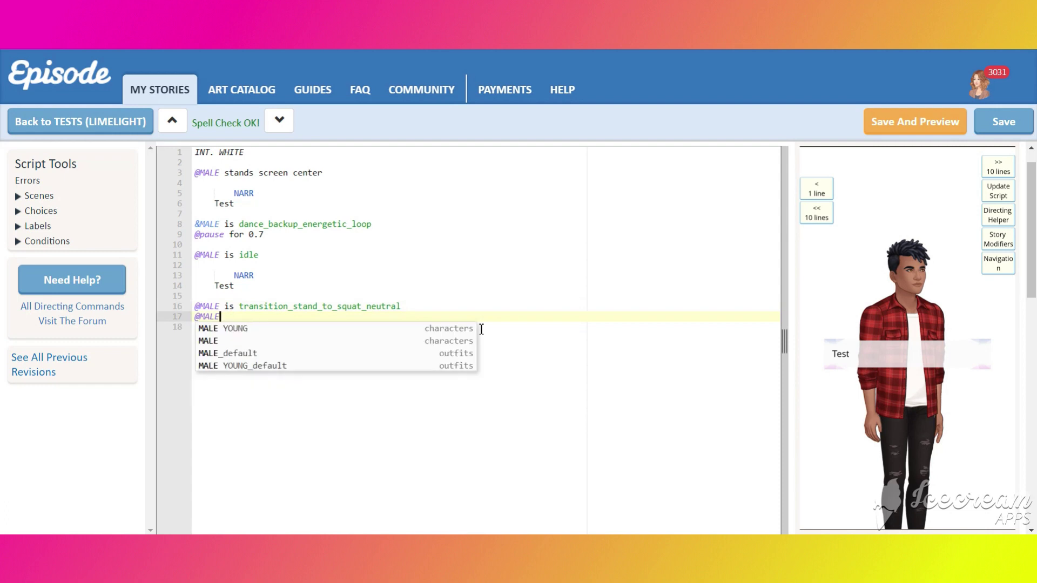
{"action": "type", "text": " is sit"}
{"action": "key", "text": "Down"}
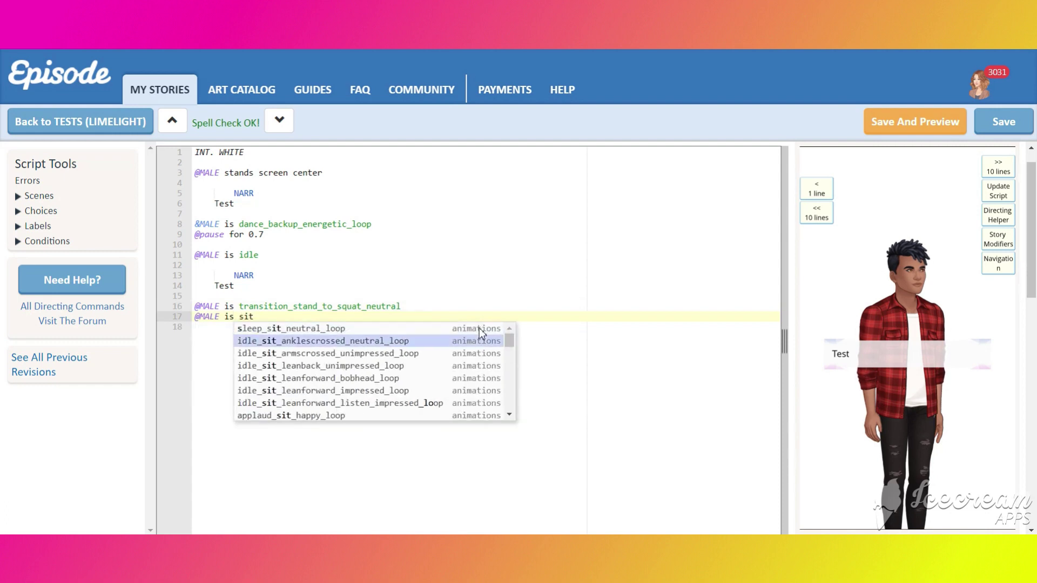
{"action": "key", "text": "Return"}
{"action": "key", "text": "Return"}
{"action": "key", "text": "Return"}
{"action": "key", "text": "Tab"}
{"action": "key", "text": "Tab"}
{"action": "type", "text": "NARR"}
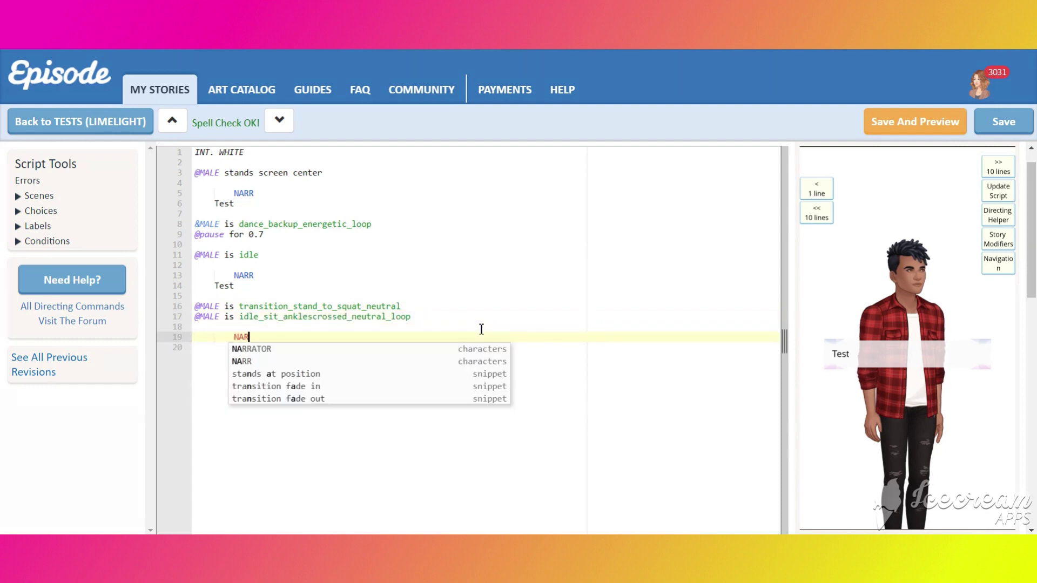
{"action": "key", "text": "Return"}
{"action": "type", "text": "Test"}
{"action": "key", "text": "Return"}
{"action": "key", "text": "Return"}
{"action": "key", "text": "BackSpace"}
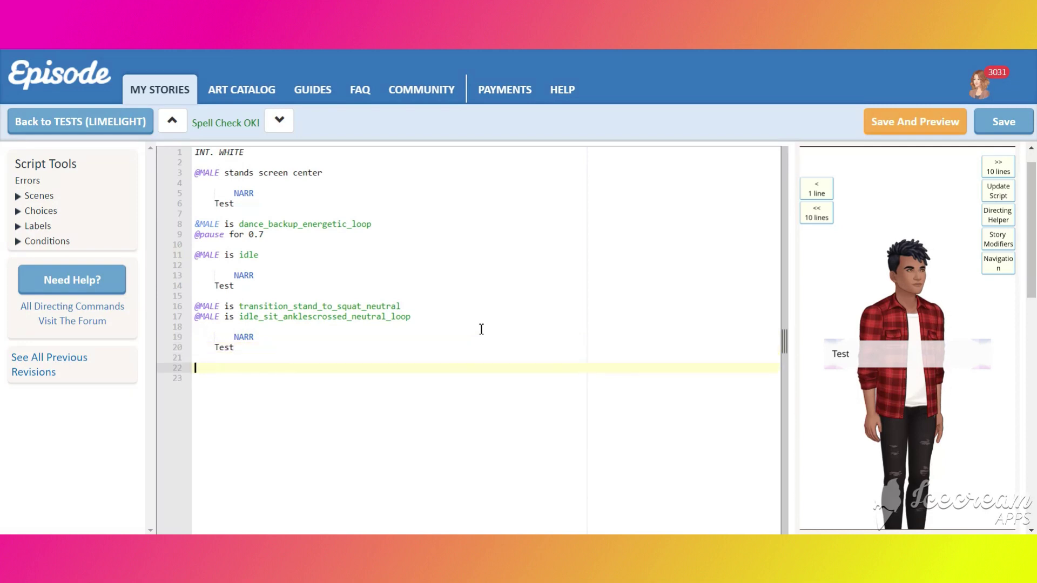
{"action": "type", "text": "MALE is "}
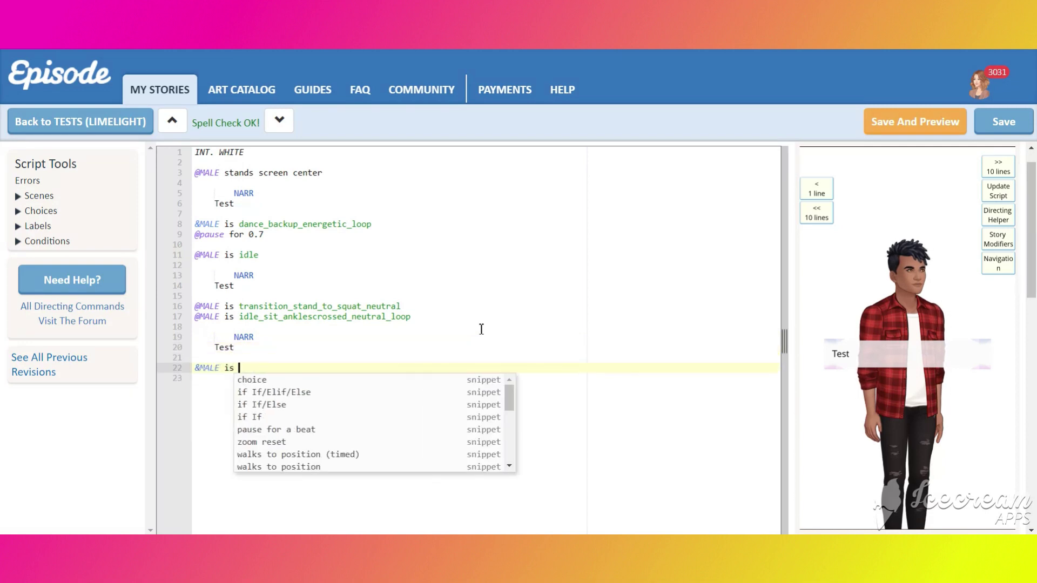
{"action": "type", "text": "trn"}
{"action": "key", "text": "Down"}
{"action": "key", "text": "Return"}
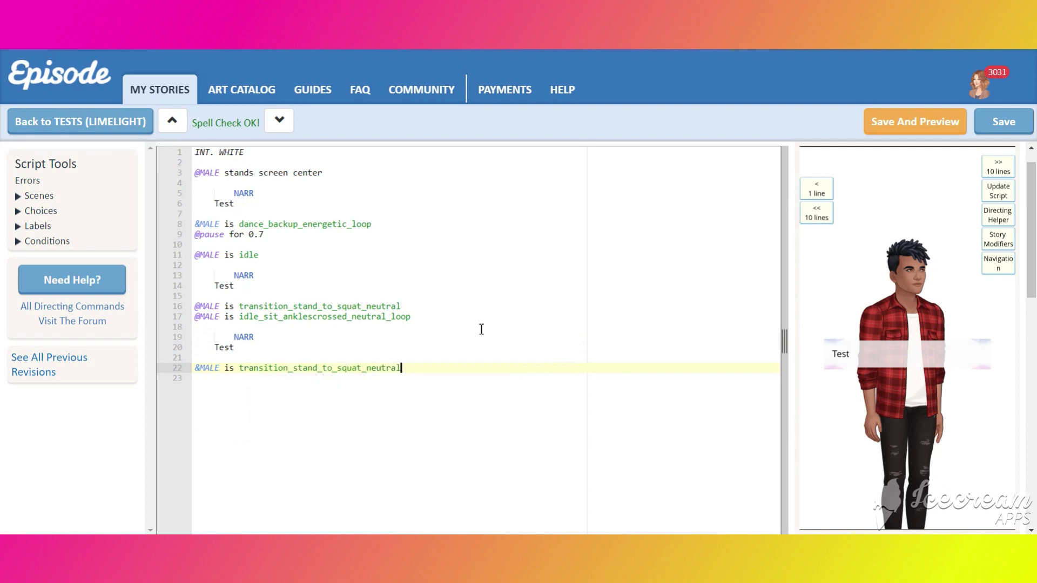
{"action": "key", "text": "Return"}
{"action": "type", "text": "@pause for "}
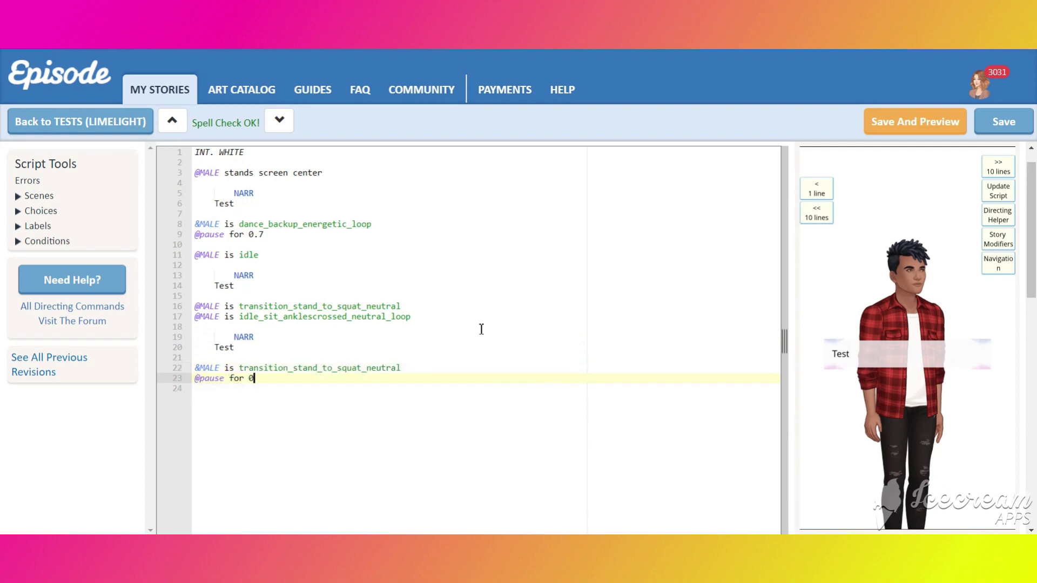
{"action": "type", "text": "0.7"}
{"action": "key", "text": "Return"}
{"action": "key", "text": "Return"}
{"action": "type", "text": "@MA"}
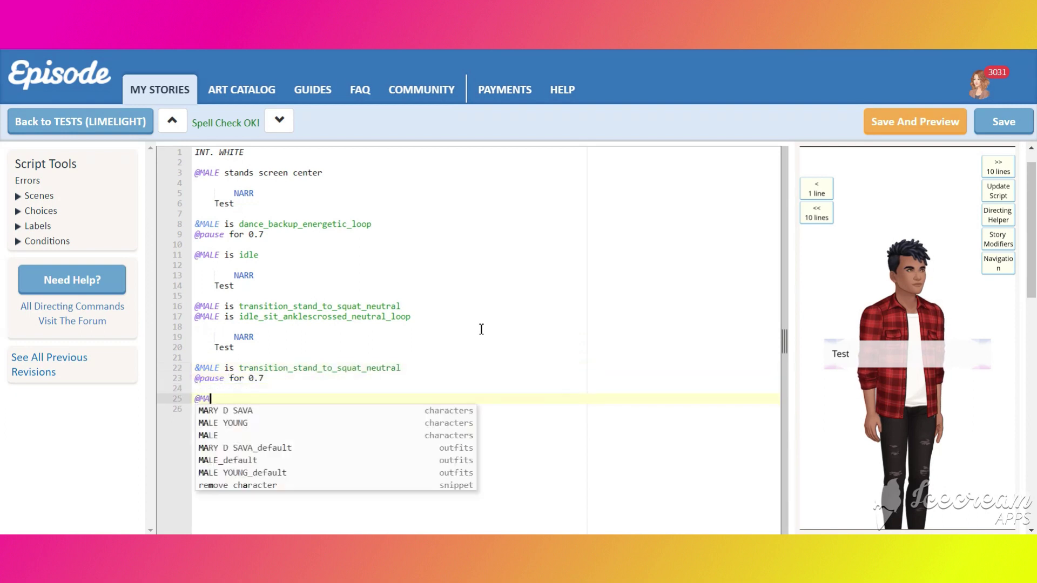
{"action": "type", "text": "LE starts idle_si"}
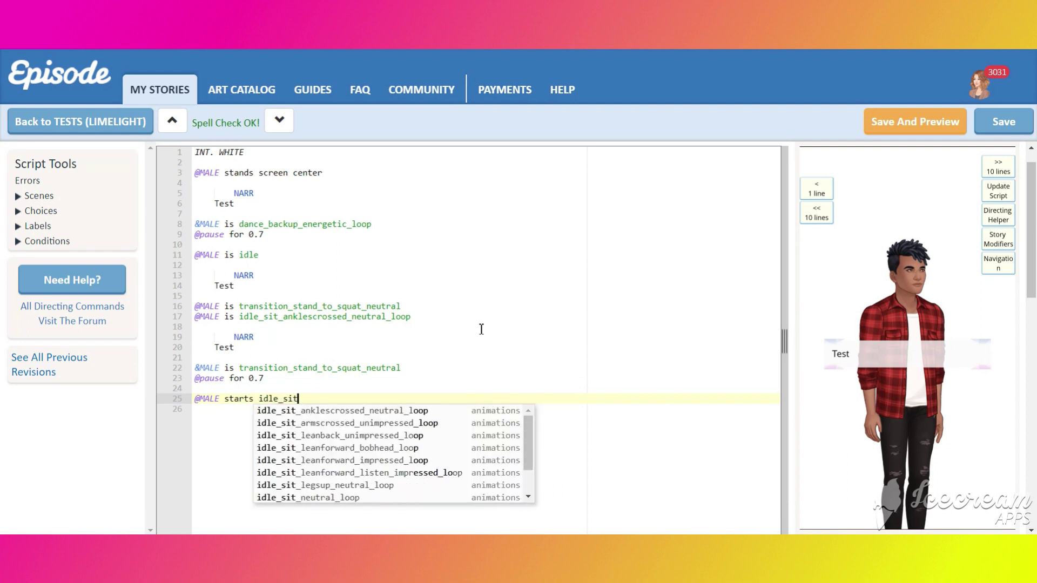
{"action": "type", "text": "t"}
{"action": "key", "text": "Down"}
{"action": "key", "text": "Return"}
{"action": "key", "text": "Return"}
{"action": "key", "text": "Return"}
{"action": "key", "text": "Tab"}
{"action": "key", "text": "Tab"}
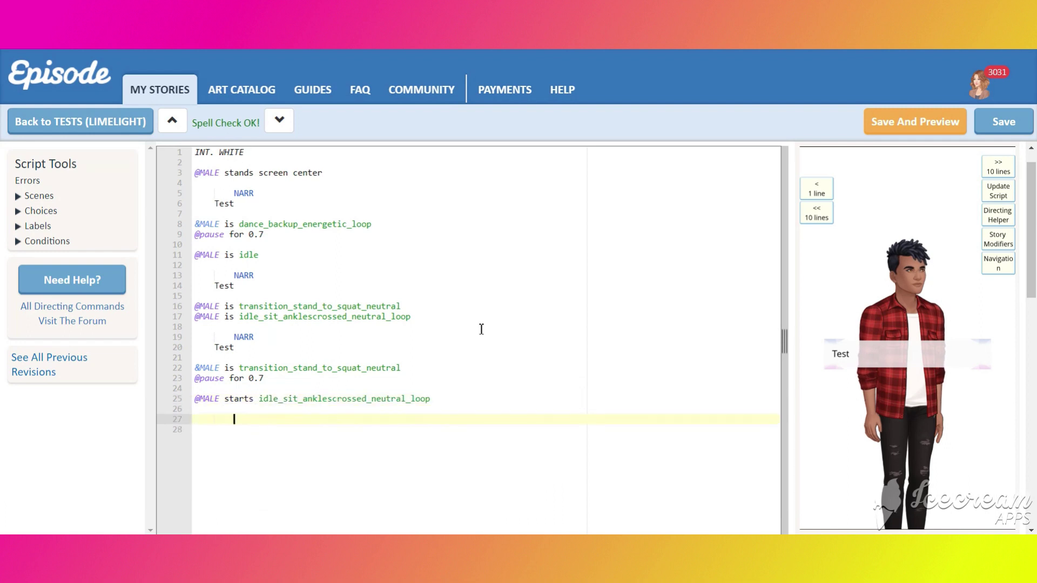
{"action": "type", "text": "NARR"}
{"action": "key", "text": "Return"}
{"action": "key", "text": "BackSpace"}
{"action": "type", "text": "Test"}
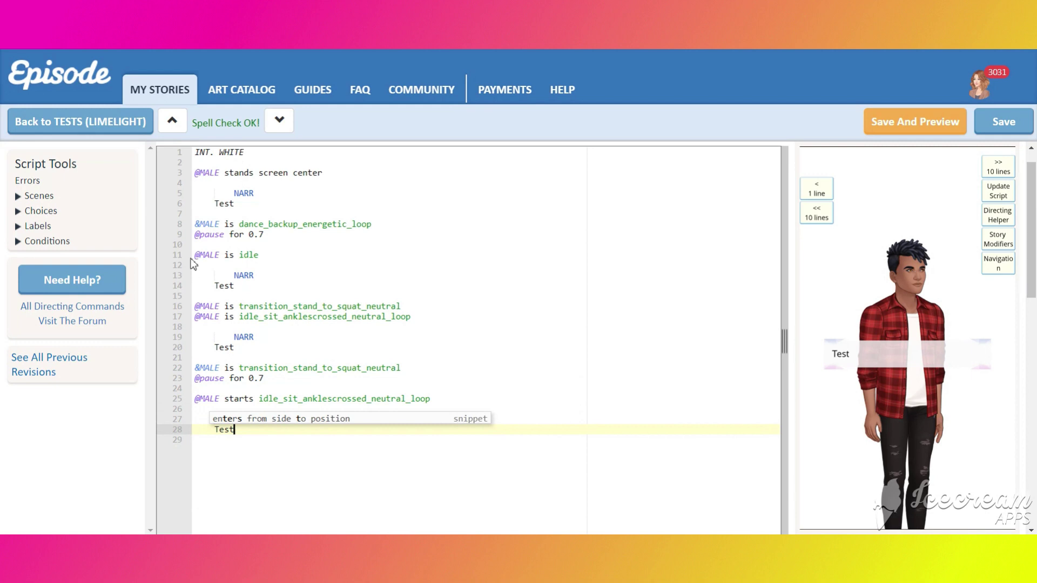
{"action": "left_click", "coordinate": [195, 255]}
{"action": "left_click", "coordinate": [916, 126]}
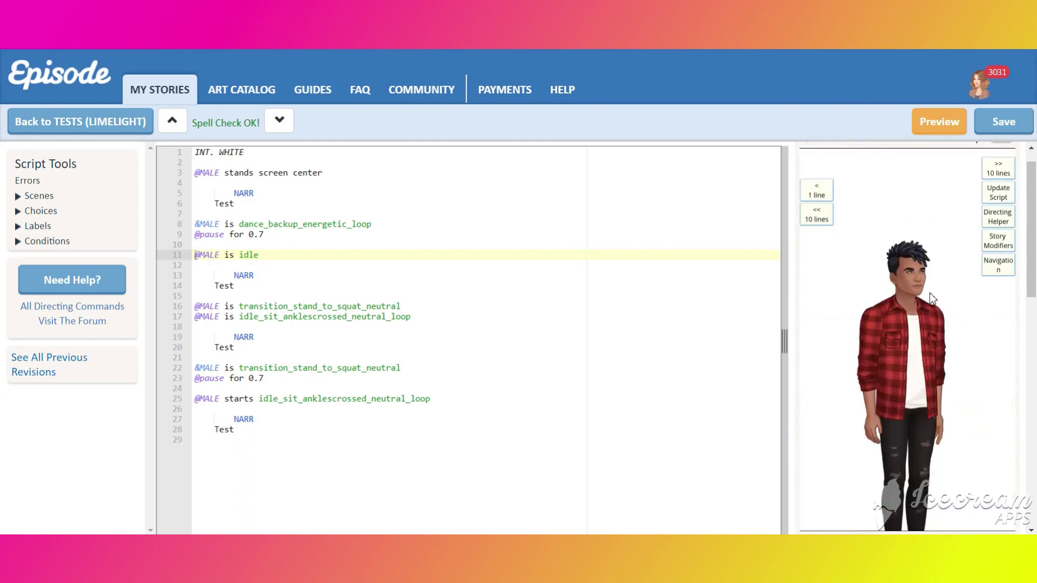
{"action": "left_click", "coordinate": [953, 286]}
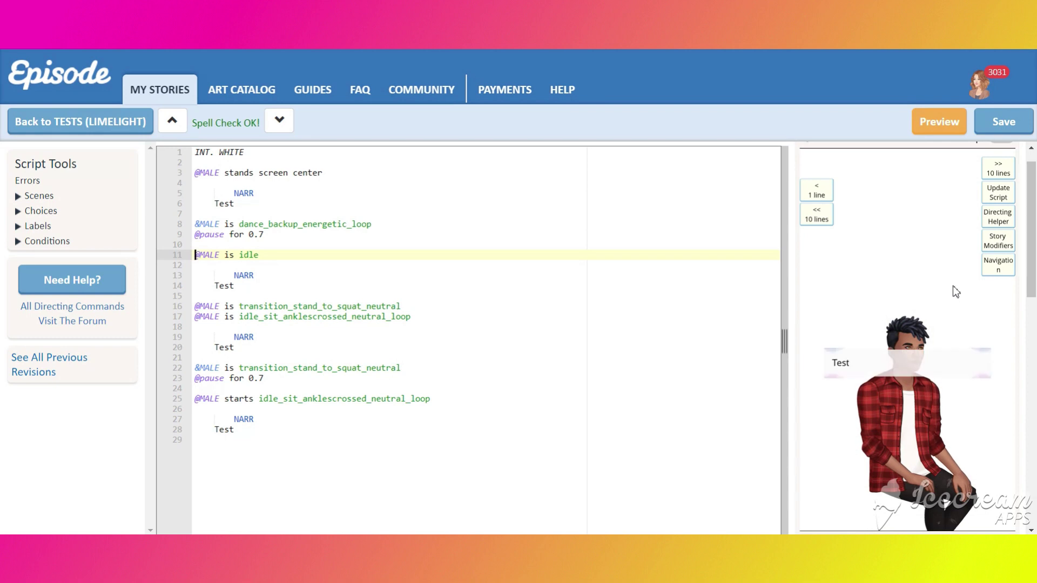
{"action": "left_click", "coordinate": [953, 285]}
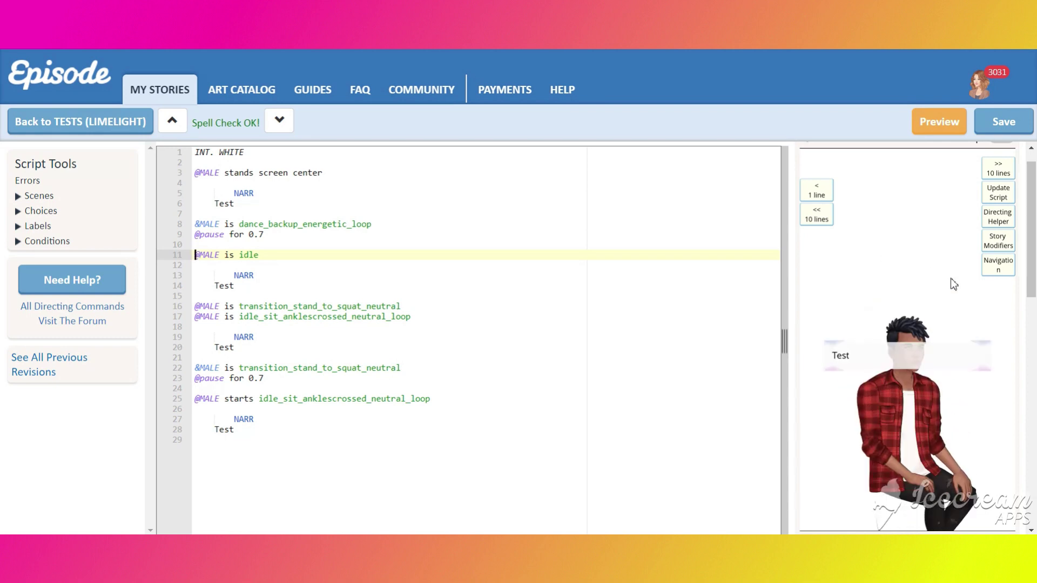